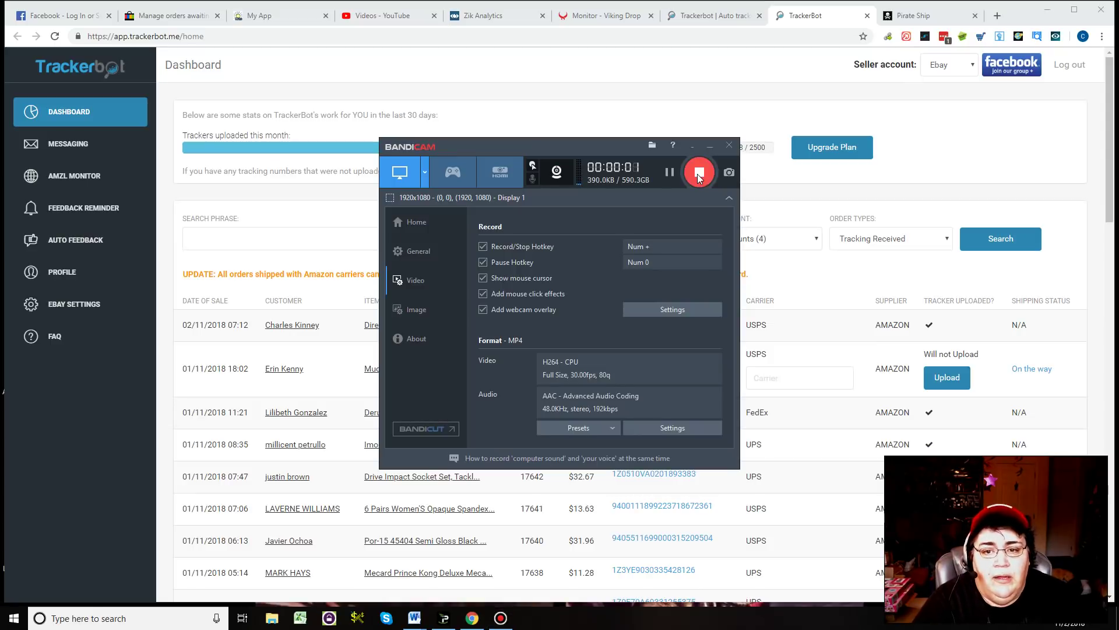
Bring the TrackerBot orders dashboard in Chrome to the front, in front of Bandicam.
{"action": "left_click", "coordinate": [793, 76]}
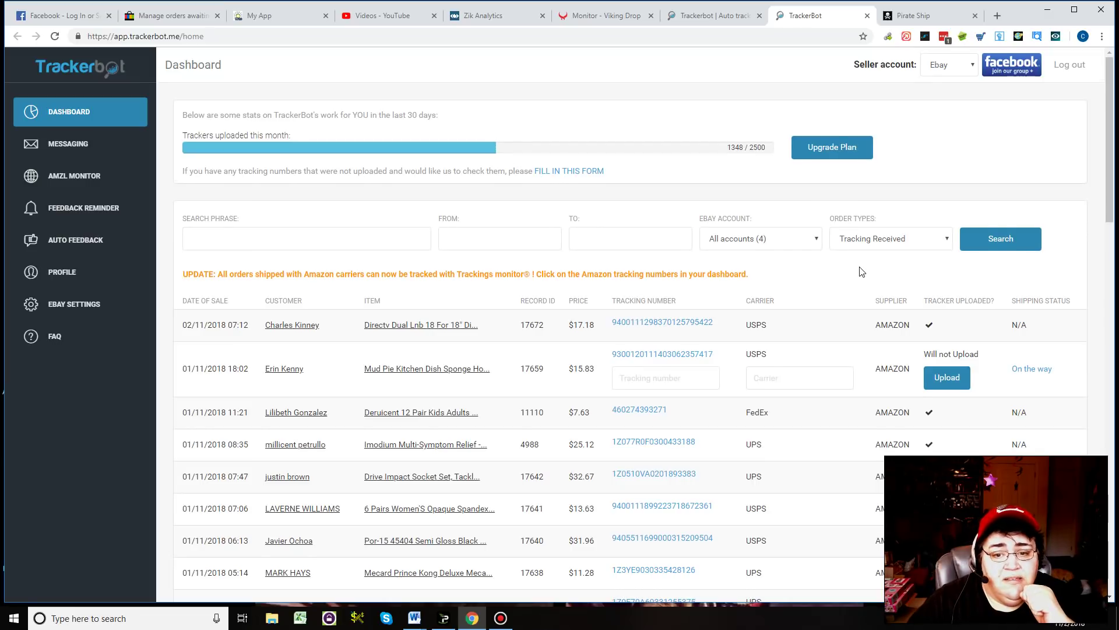
{"action": "scroll", "coordinate": [861, 271], "scroll_direction": "down", "scroll_amount": 2}
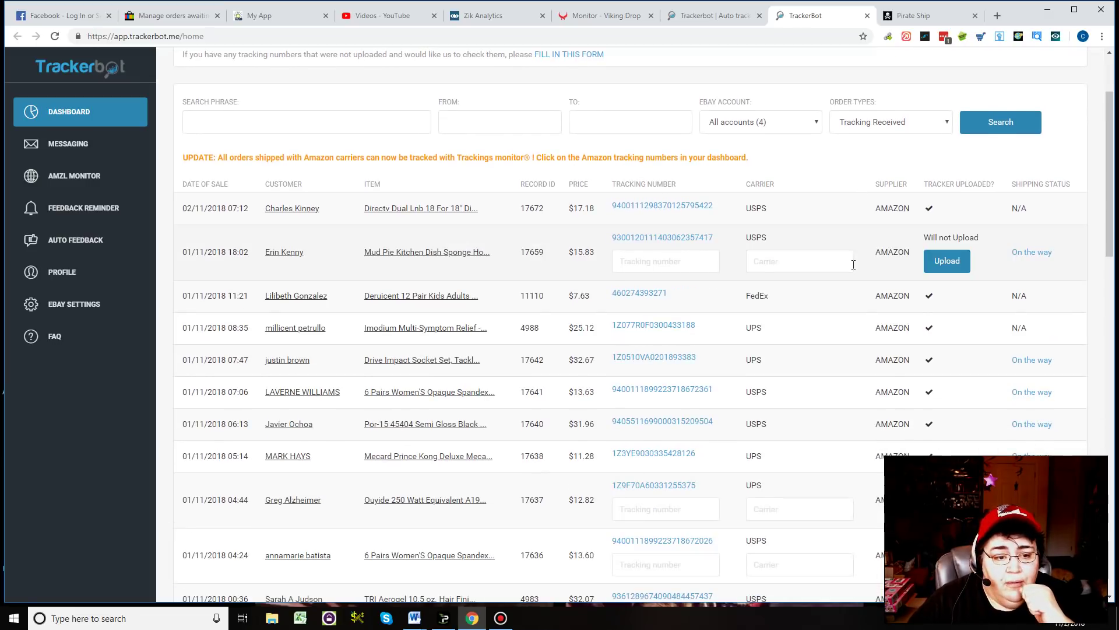
{"action": "scroll", "coordinate": [853, 264], "scroll_direction": "down", "scroll_amount": 2}
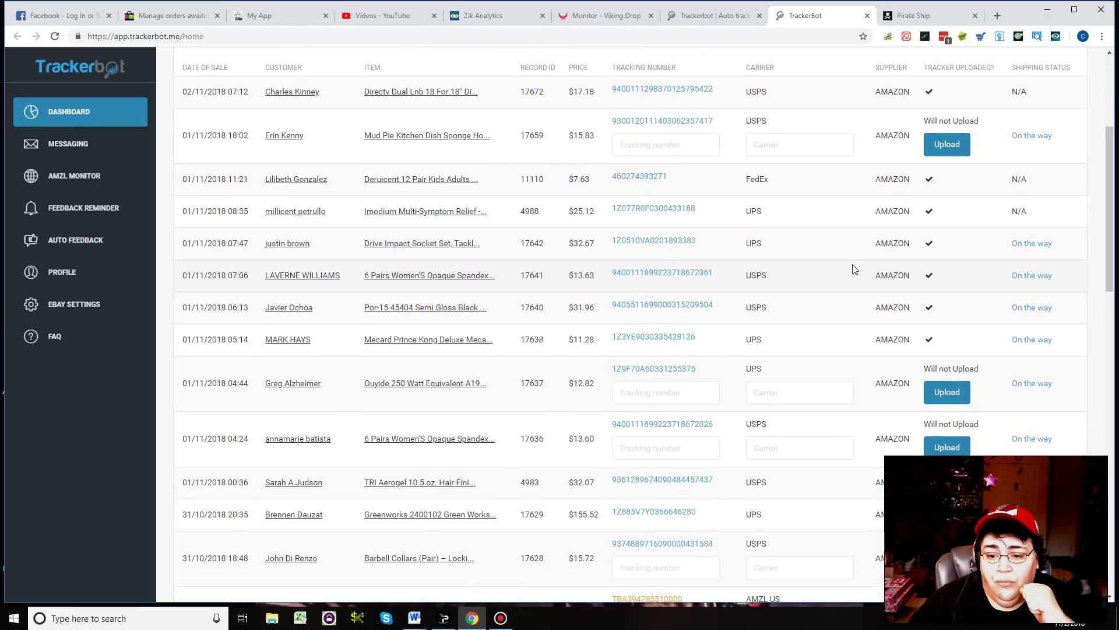
{"action": "scroll", "coordinate": [852, 268], "scroll_direction": "down", "scroll_amount": 2}
{"action": "scroll", "coordinate": [852, 269], "scroll_direction": "down", "scroll_amount": 2}
{"action": "scroll", "coordinate": [853, 268], "scroll_direction": "down", "scroll_amount": 1}
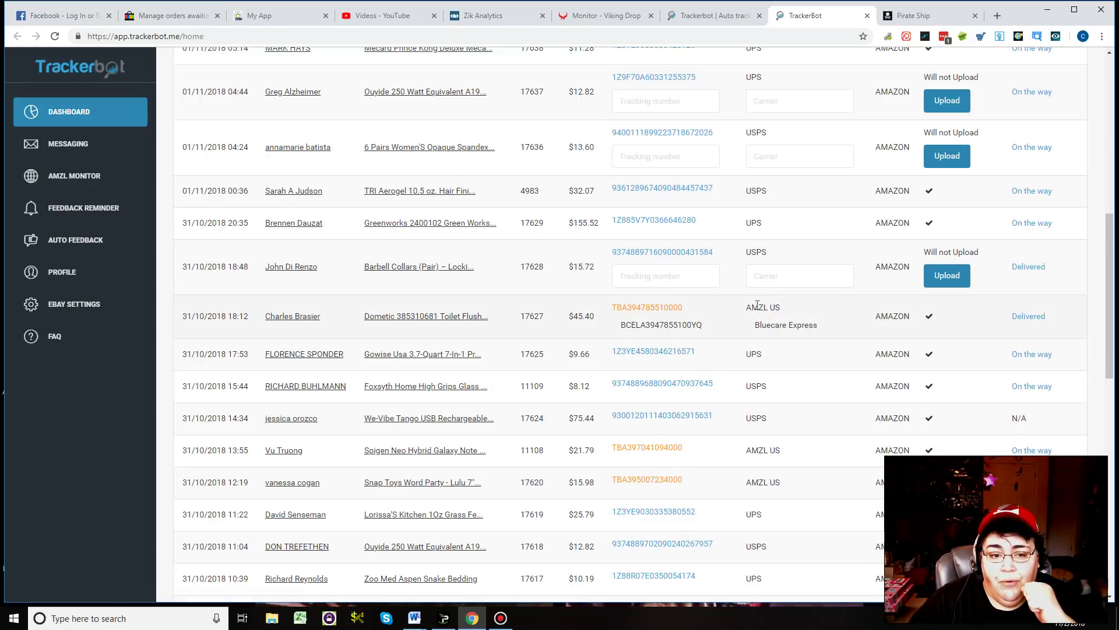
{"action": "left_click", "coordinate": [644, 306]}
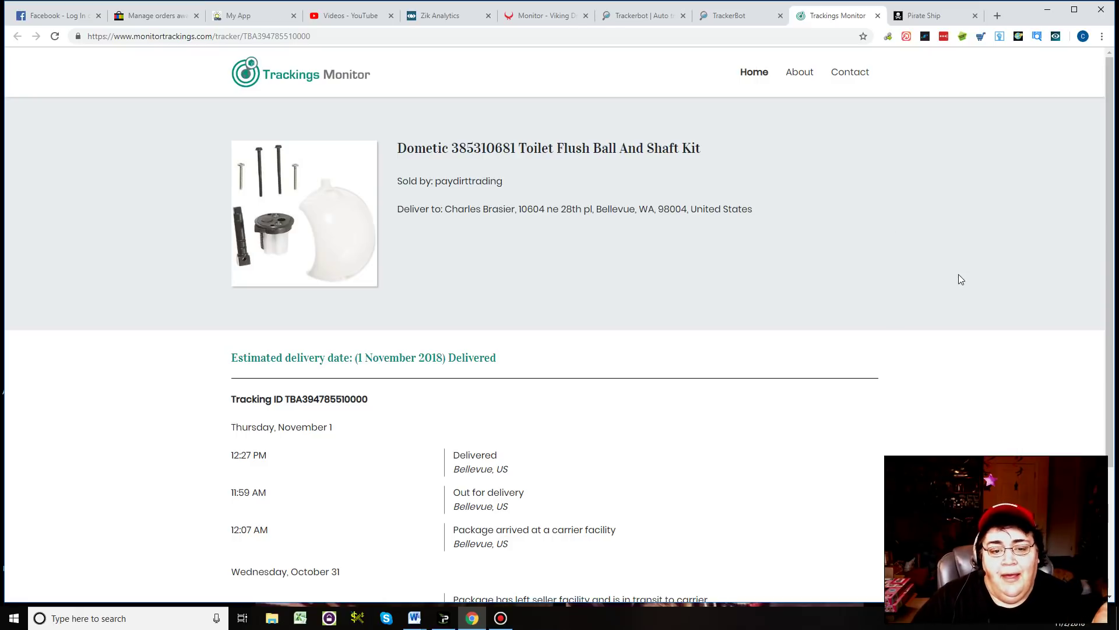
Scroll through the flush kit's delivery history (delivered 1 November 2018), then back to the top.
{"action": "scroll", "coordinate": [958, 274], "scroll_direction": "down", "scroll_amount": 2}
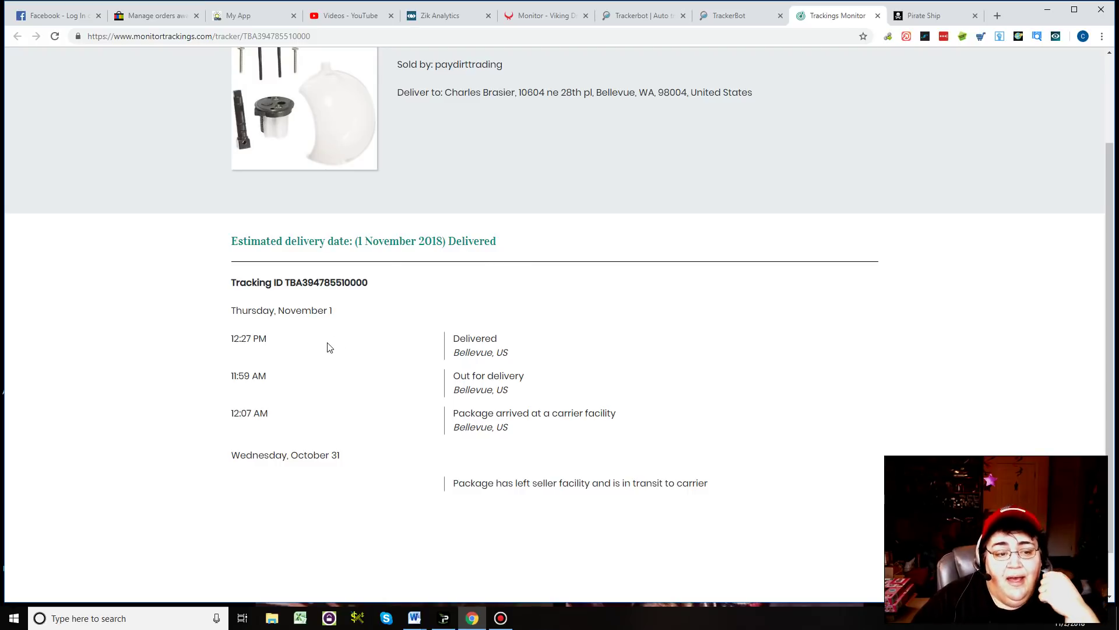
{"action": "scroll", "coordinate": [599, 249], "scroll_direction": "up", "scroll_amount": 1}
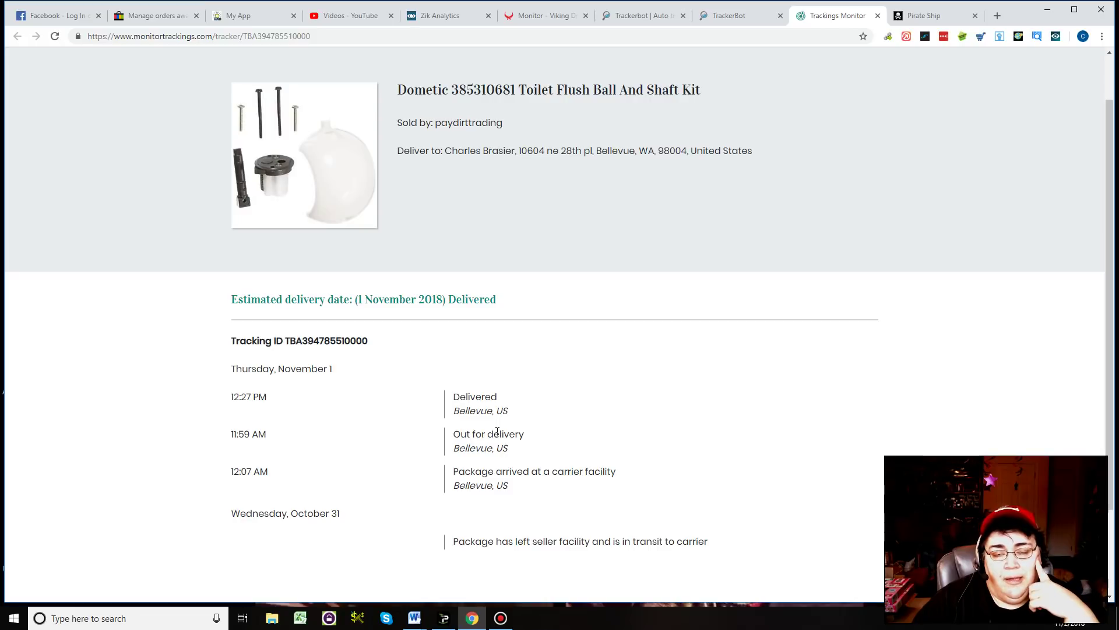
{"action": "scroll", "coordinate": [497, 431], "scroll_direction": "up", "scroll_amount": 1}
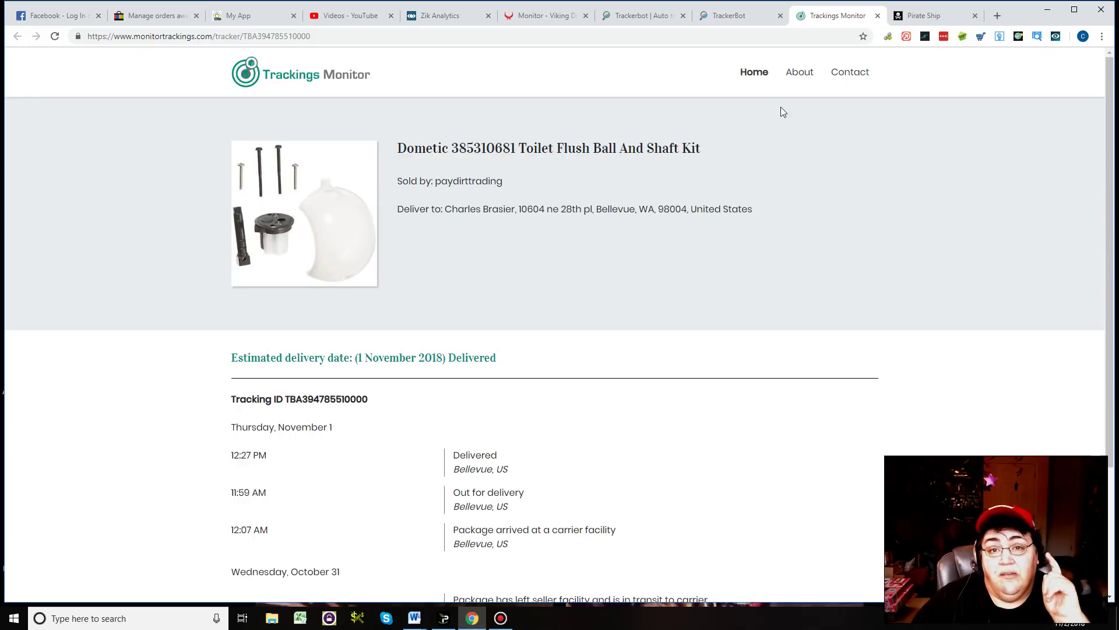
Return to the top of the TrackerBot dashboard and select order 17659's USPS tracking number.
{"action": "left_click", "coordinate": [737, 15]}
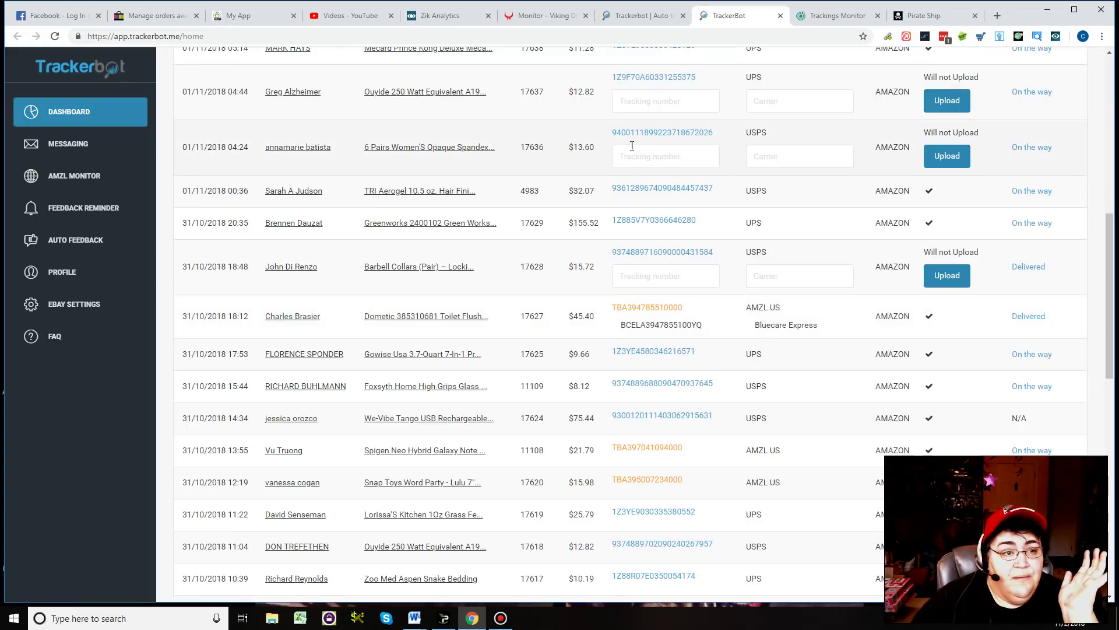
{"action": "scroll", "coordinate": [592, 173], "scroll_direction": "up", "scroll_amount": 1}
{"action": "scroll", "coordinate": [592, 174], "scroll_direction": "up", "scroll_amount": 3}
{"action": "scroll", "coordinate": [583, 169], "scroll_direction": "up", "scroll_amount": 1}
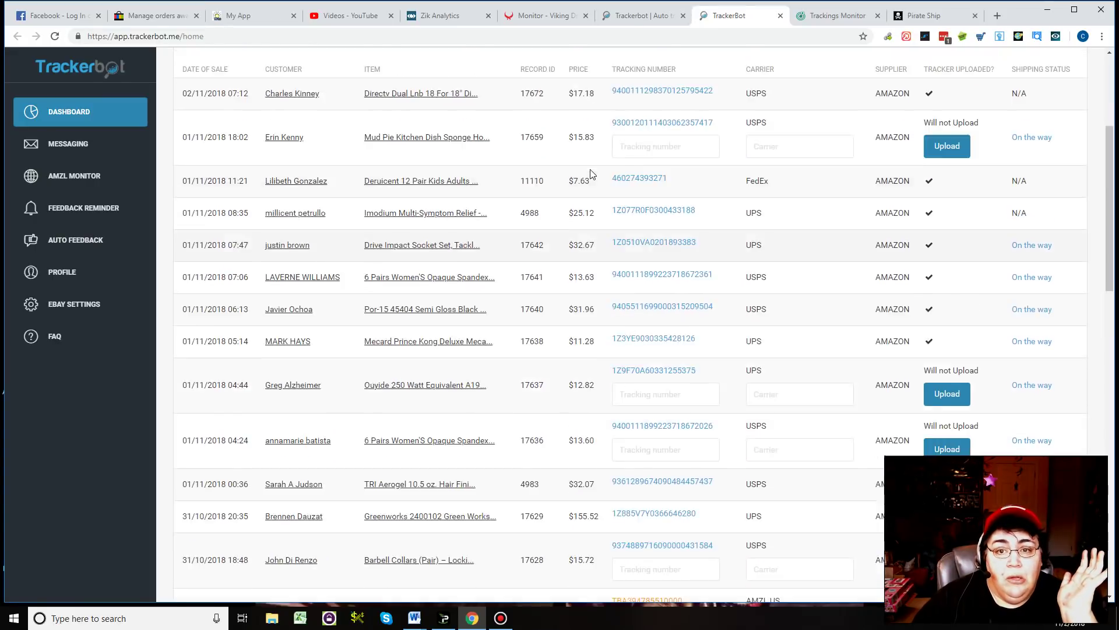
{"action": "scroll", "coordinate": [574, 162], "scroll_direction": "up", "scroll_amount": 5}
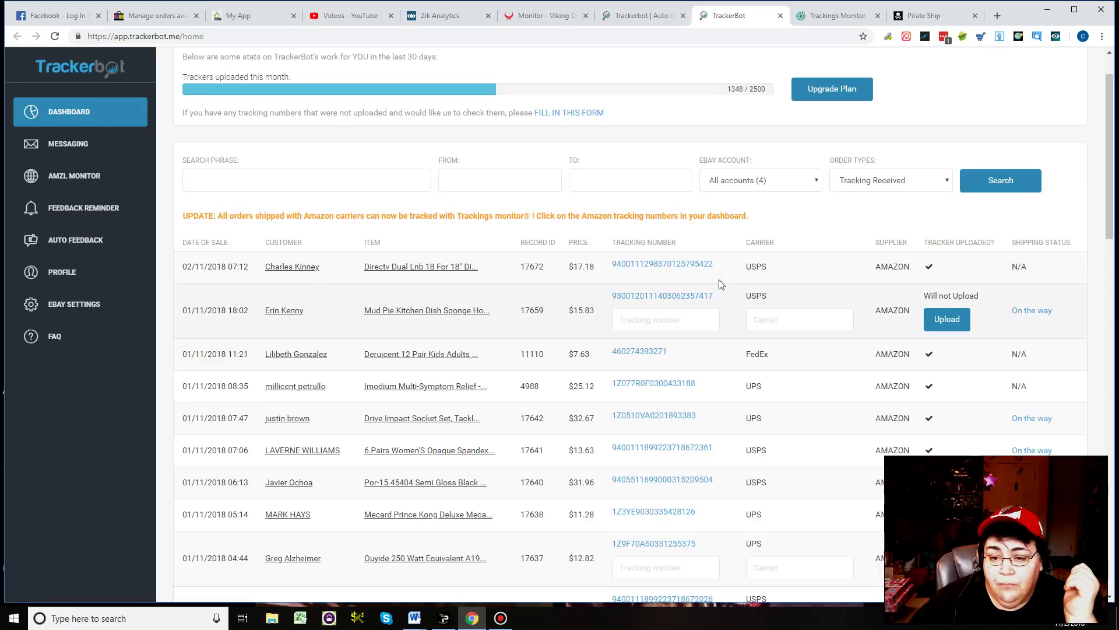
{"action": "left_click_drag", "start_coordinate": [715, 297], "coordinate": [613, 299]}
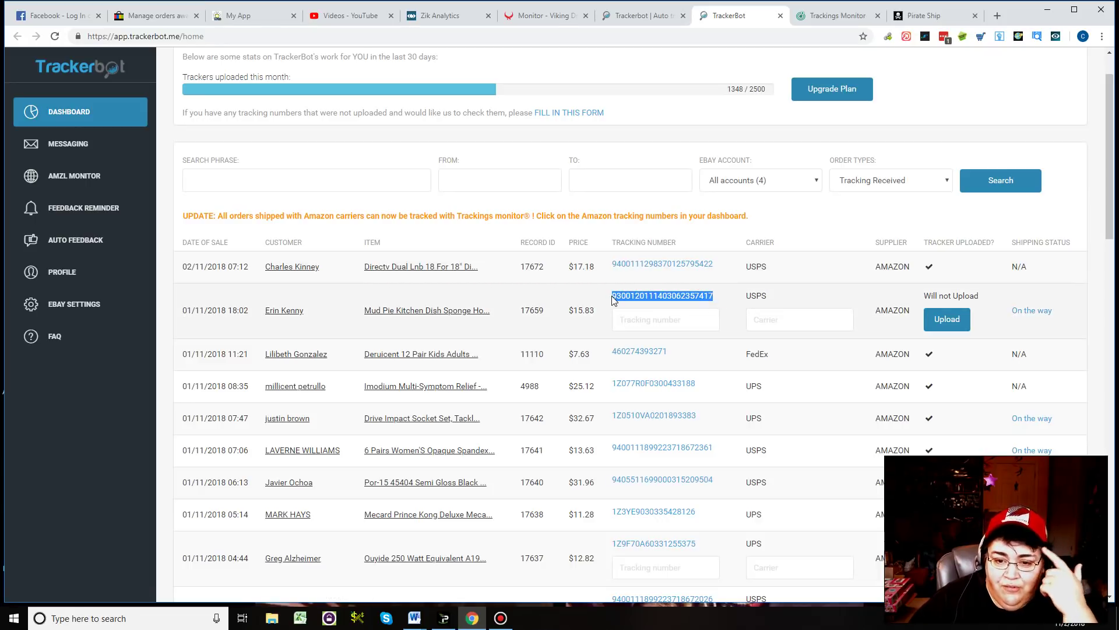
{"action": "left_click", "coordinate": [641, 319]}
{"action": "key", "text": "ctrl+v"}
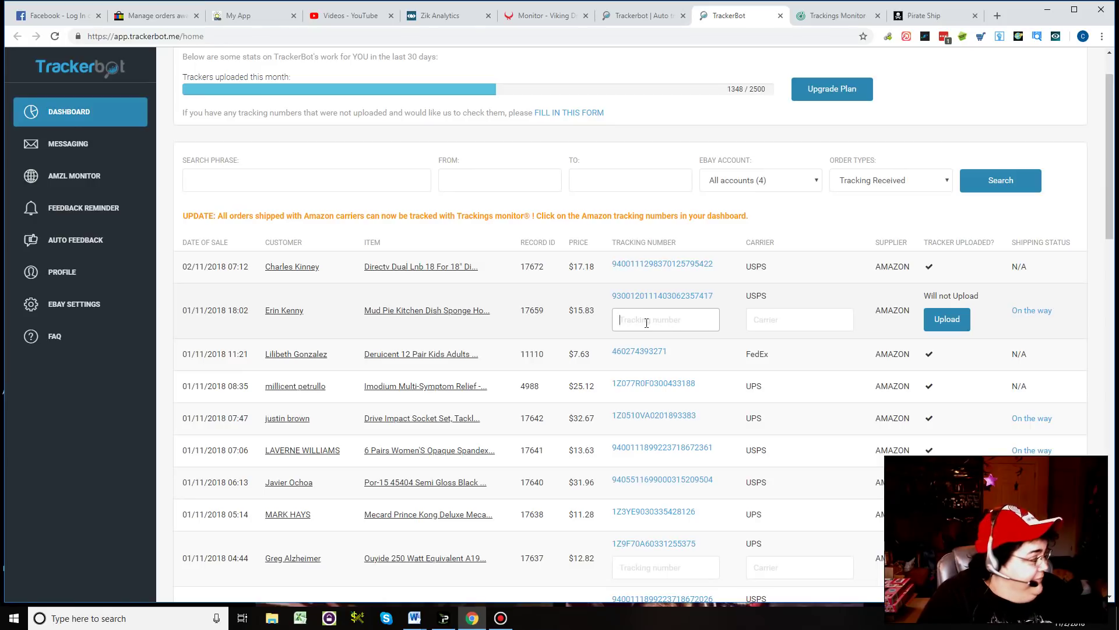
{"action": "left_click", "coordinate": [782, 325]}
{"action": "type", "text": "us"}
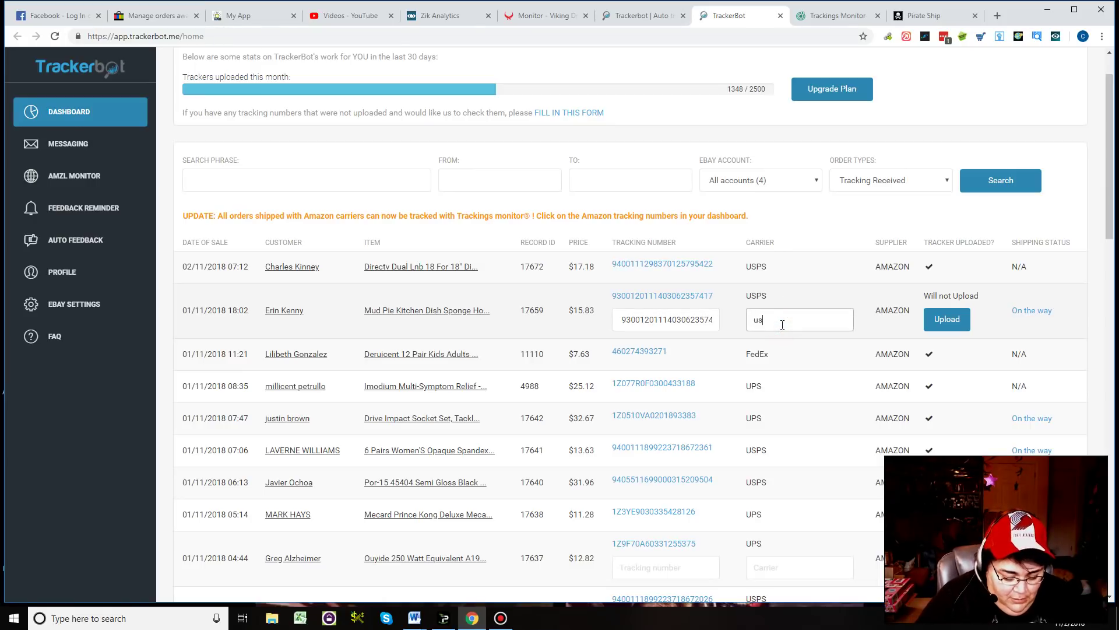
{"action": "type", "text": "ps"}
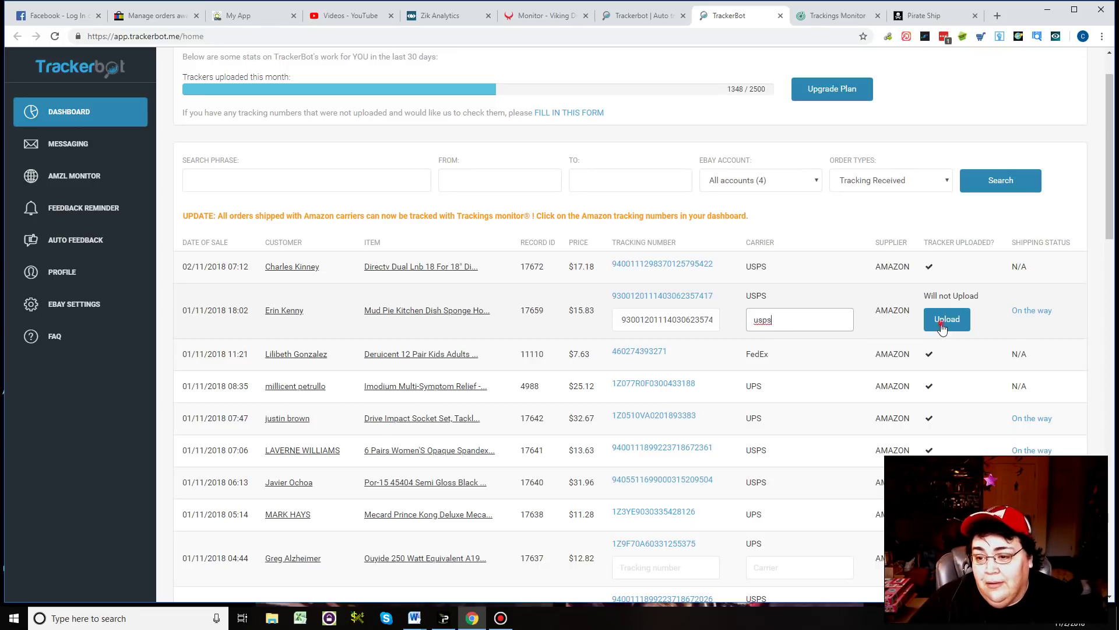
{"action": "left_click", "coordinate": [942, 328]}
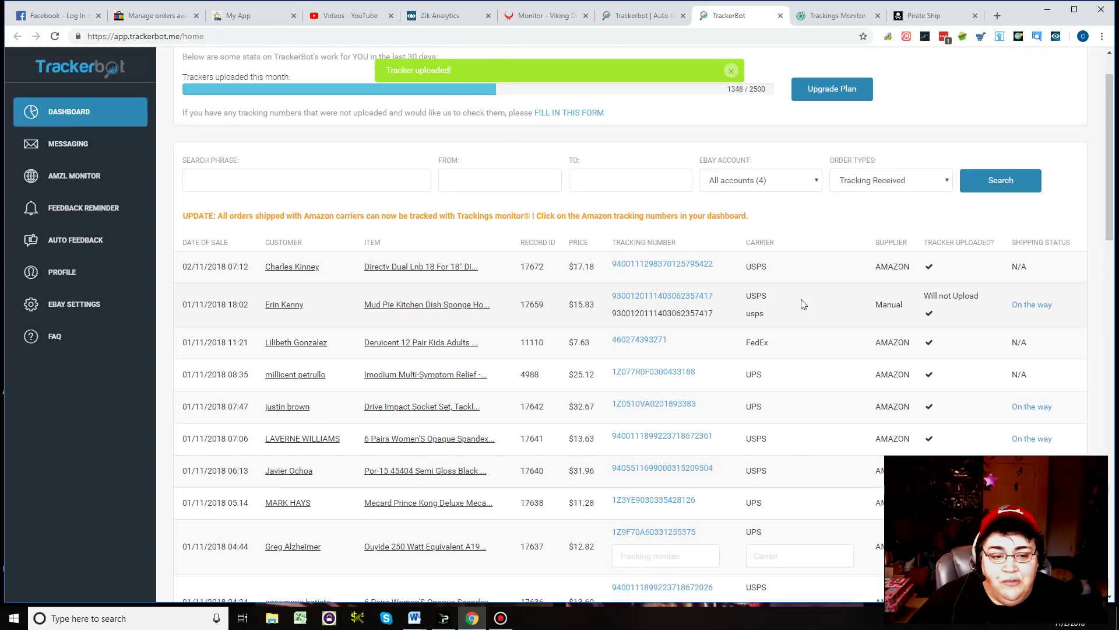
Switch the seller account to Amazon, view its empty order list, then switch back to eBay.
{"action": "scroll", "coordinate": [781, 307], "scroll_direction": "up", "scroll_amount": 1}
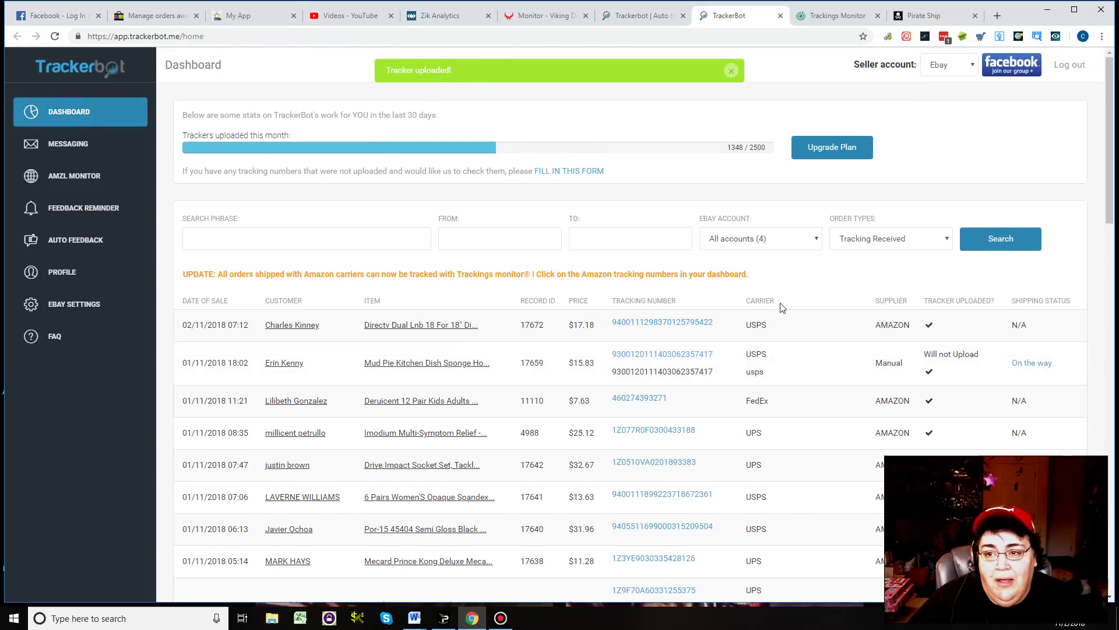
{"action": "left_click", "coordinate": [971, 69]}
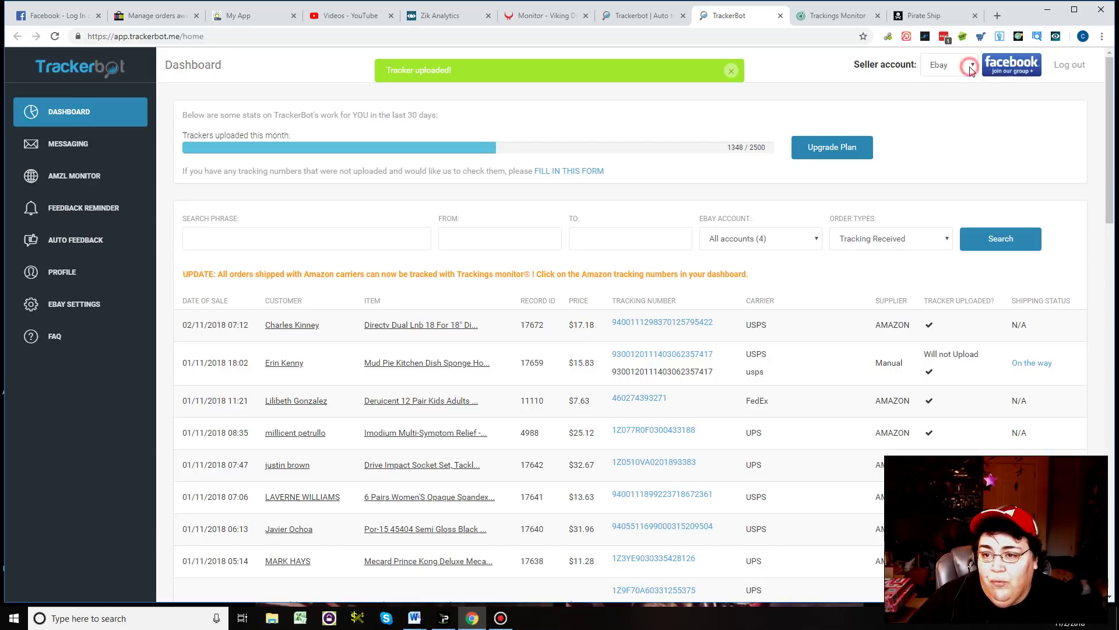
{"action": "left_click", "coordinate": [971, 68]}
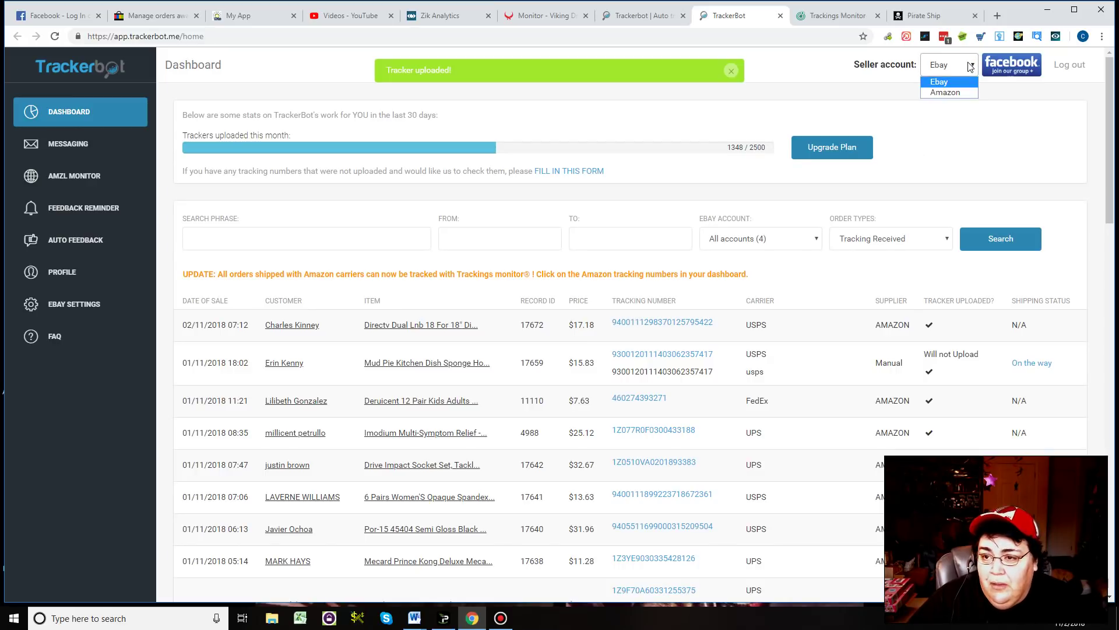
{"action": "left_click", "coordinate": [949, 93]}
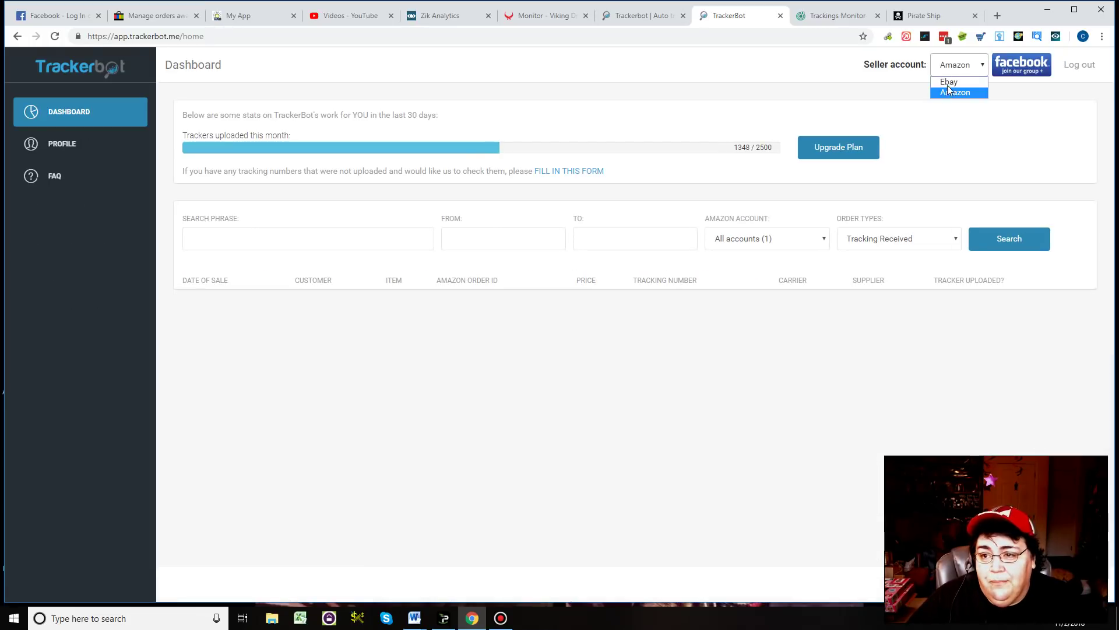
{"action": "left_click", "coordinate": [948, 82]}
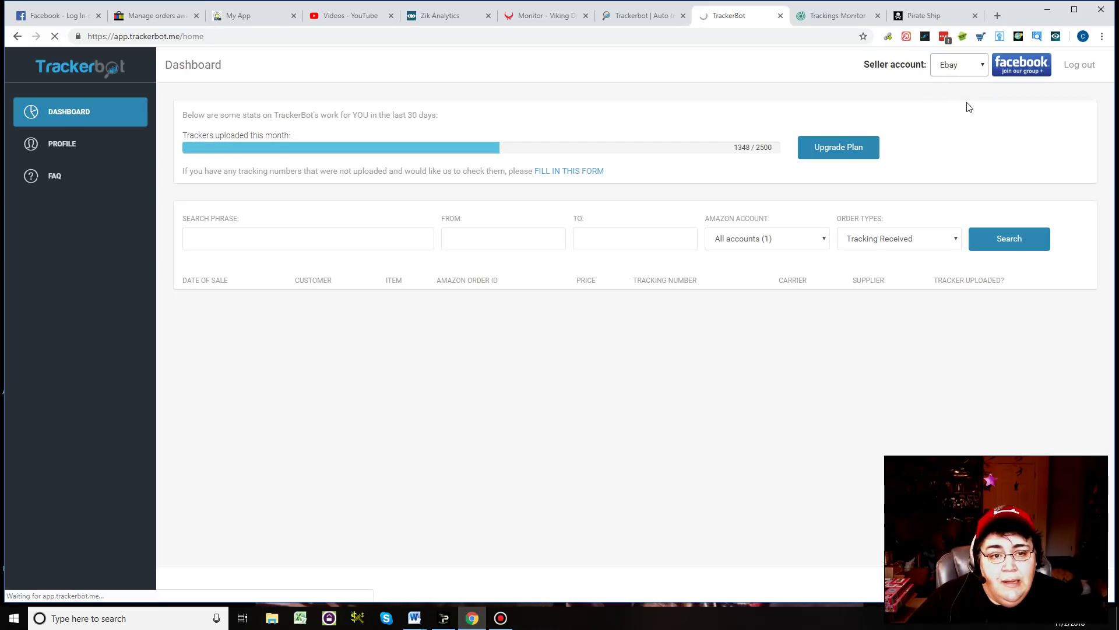